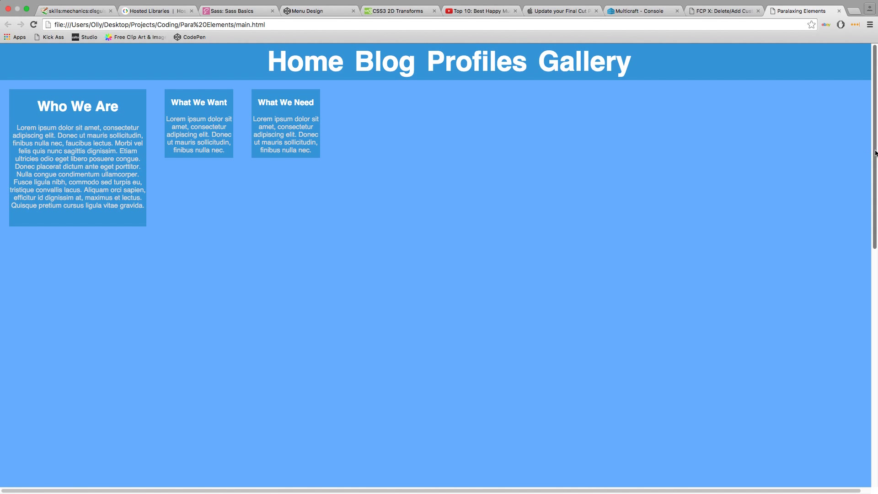
scroll(877, 153, "down", 10)
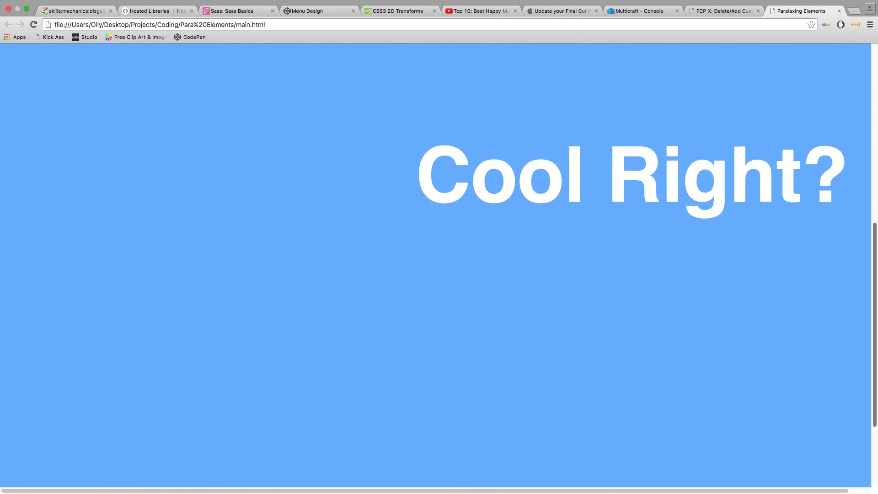
scroll(440, 275, "down", 5)
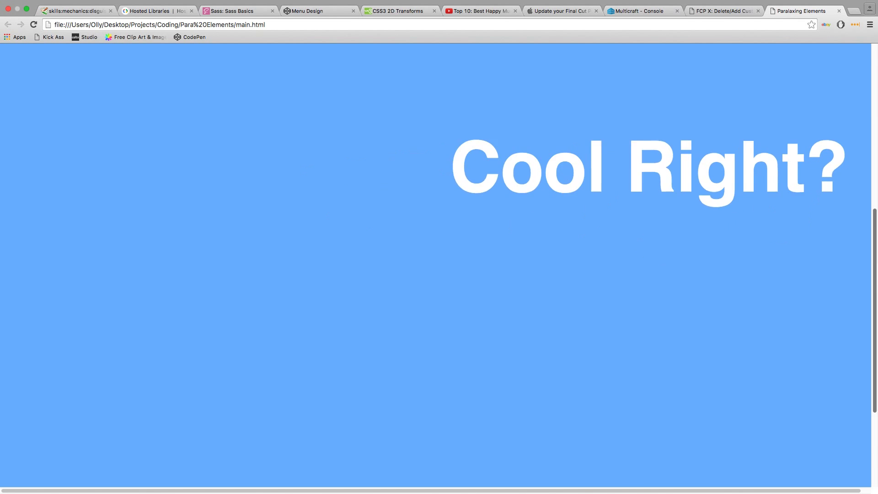
scroll(439, 274, "up", 15)
scroll(440, 275, "down", 10)
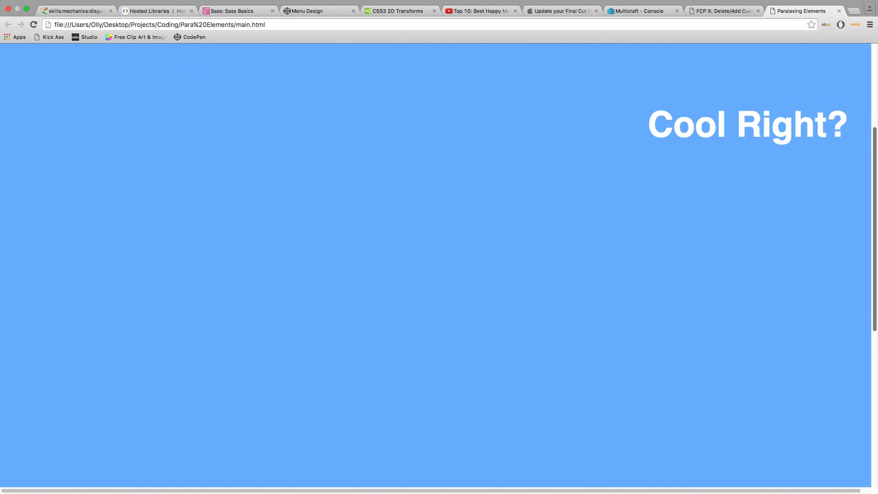
scroll(439, 274, "down", 5)
scroll(439, 275, "up", 15)
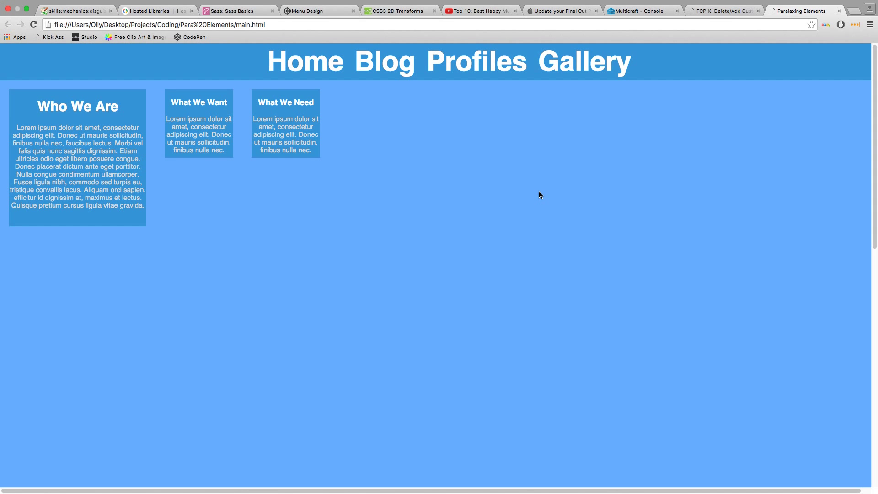
scroll(539, 191, "down", 1)
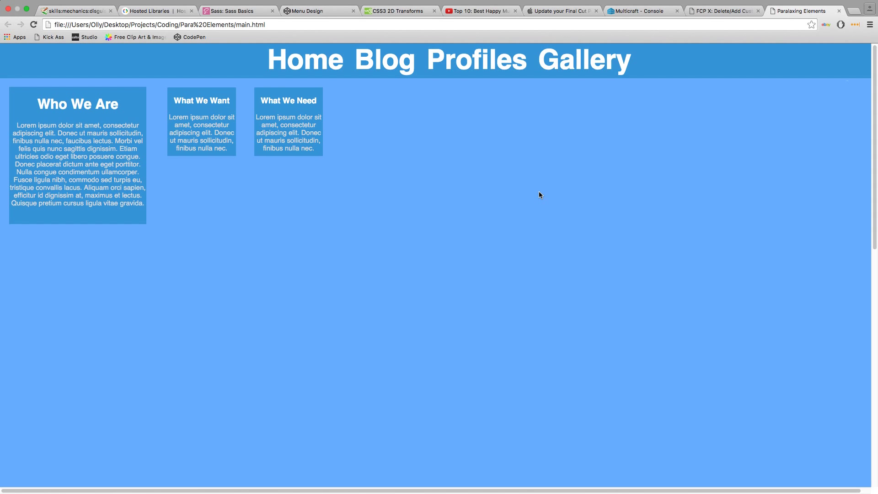
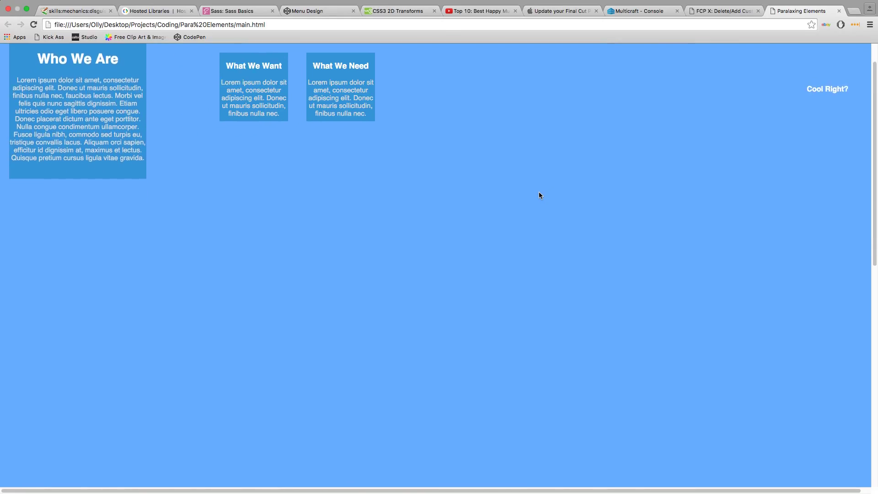
scroll(539, 192, "down", 1)
scroll(539, 192, "down", 1)
scroll(538, 191, "down", 1)
scroll(539, 191, "down", 1)
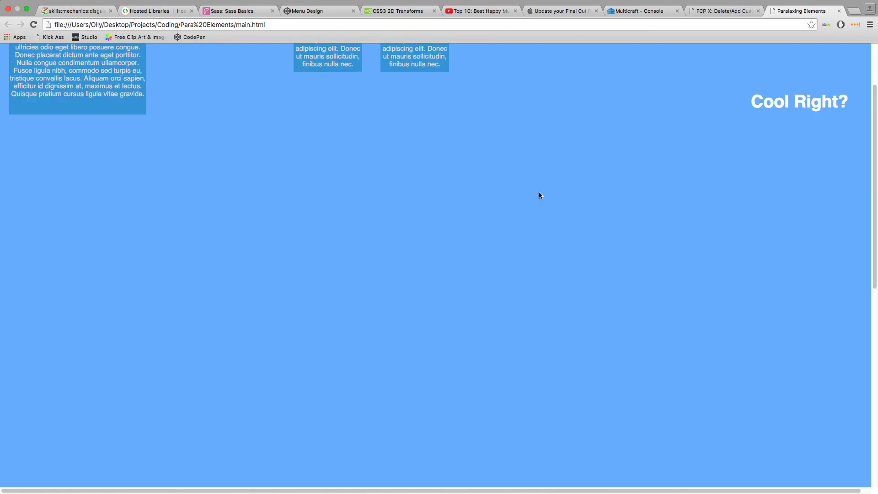
scroll(539, 191, "down", 1)
scroll(538, 191, "down", 1)
scroll(539, 192, "down", 2)
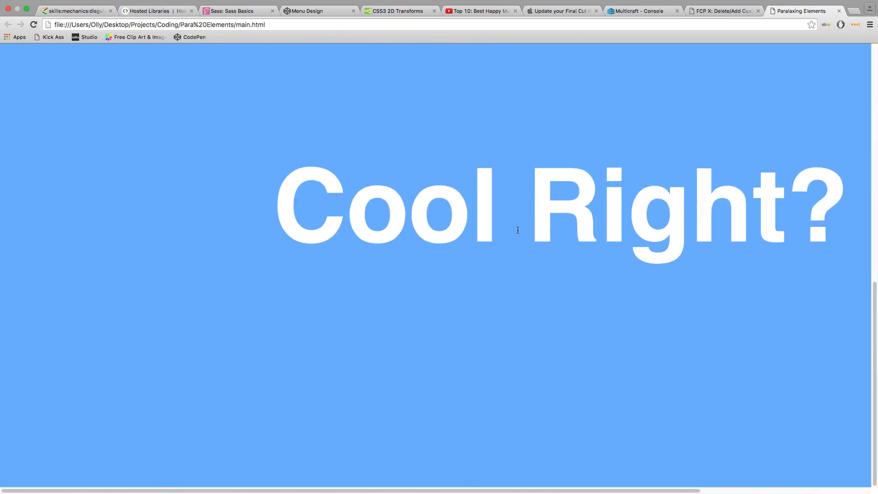
scroll(539, 204, "up", 10)
Bring up the context menu on the scrolled parallax demo page's background
right_click(348, 234)
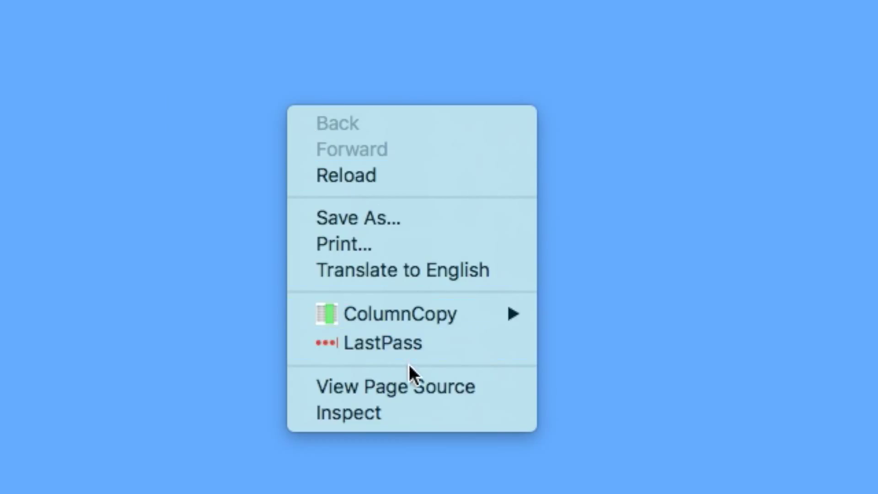
Choose Inspect to open DevTools, with the console logging scroll values up to 1110
left_click(403, 421)
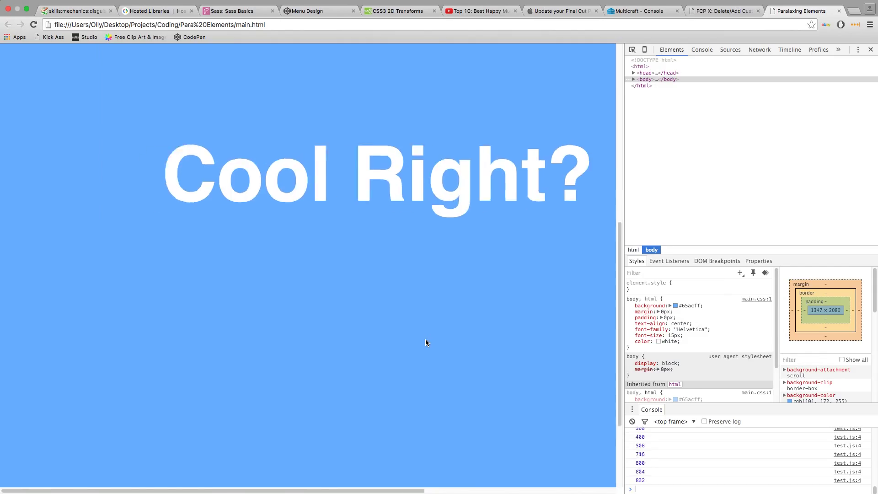
scroll(425, 339, "down", 3)
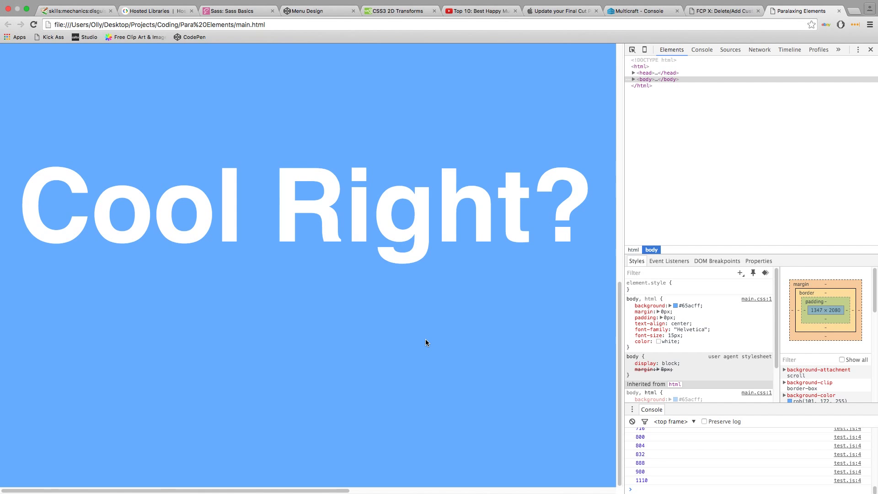
scroll(425, 339, "up", 10)
scroll(426, 341, "down", 10)
scroll(428, 343, "up", 10)
scroll(428, 344, "down", 10)
scroll(427, 343, "up", 10)
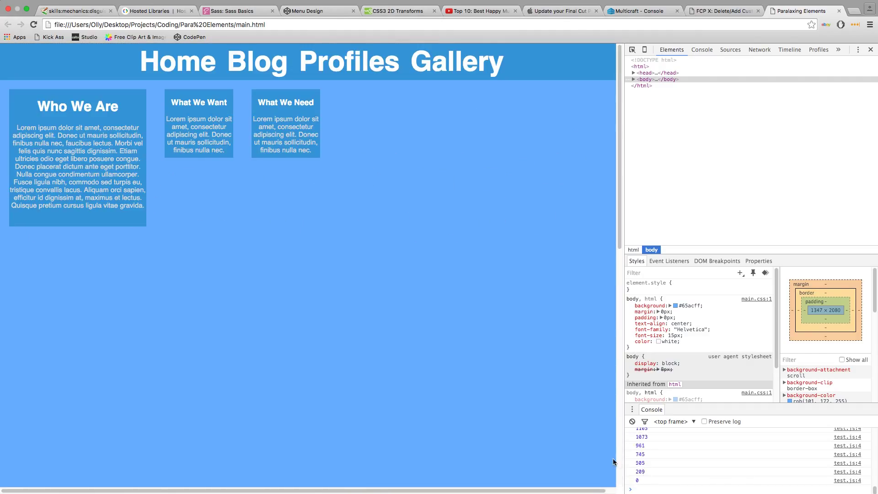
scroll(610, 459, "down", 10)
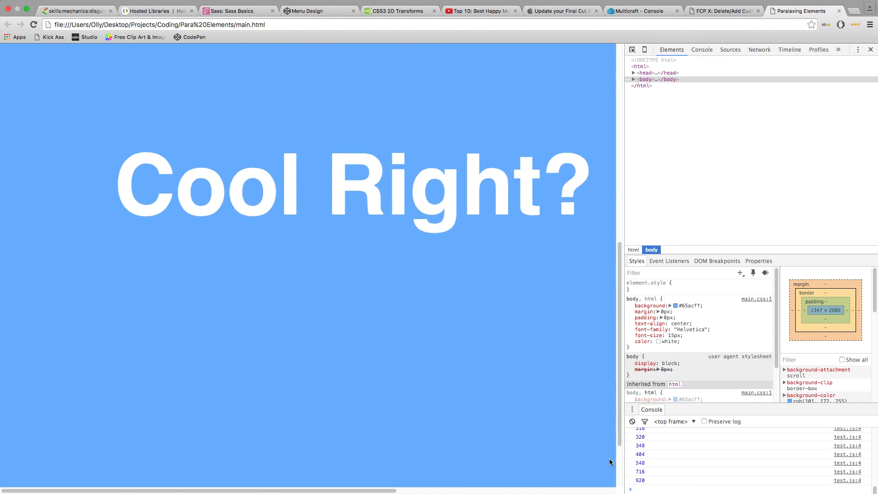
scroll(609, 459, "down", 4)
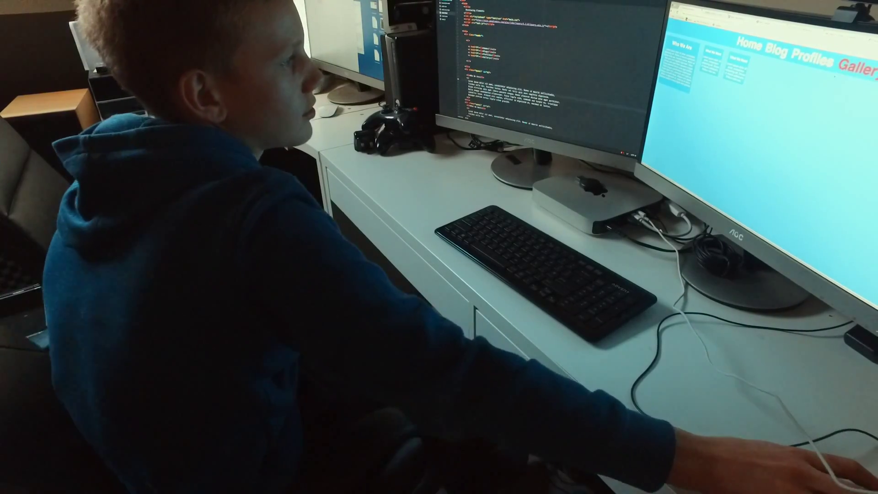
scroll(762, 172, "down", 3)
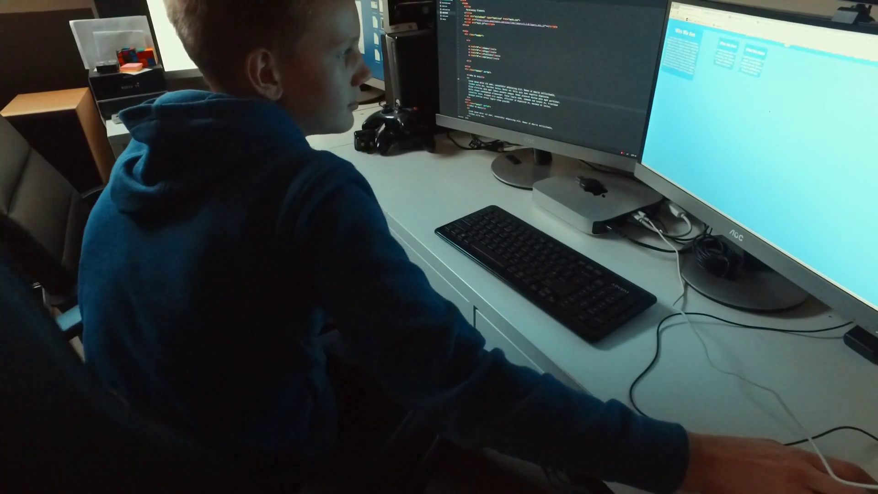
scroll(761, 172, "down", 3)
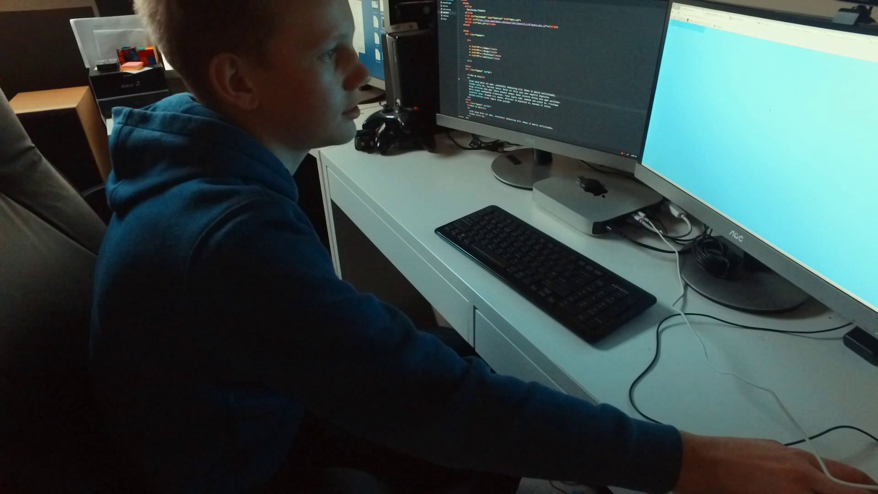